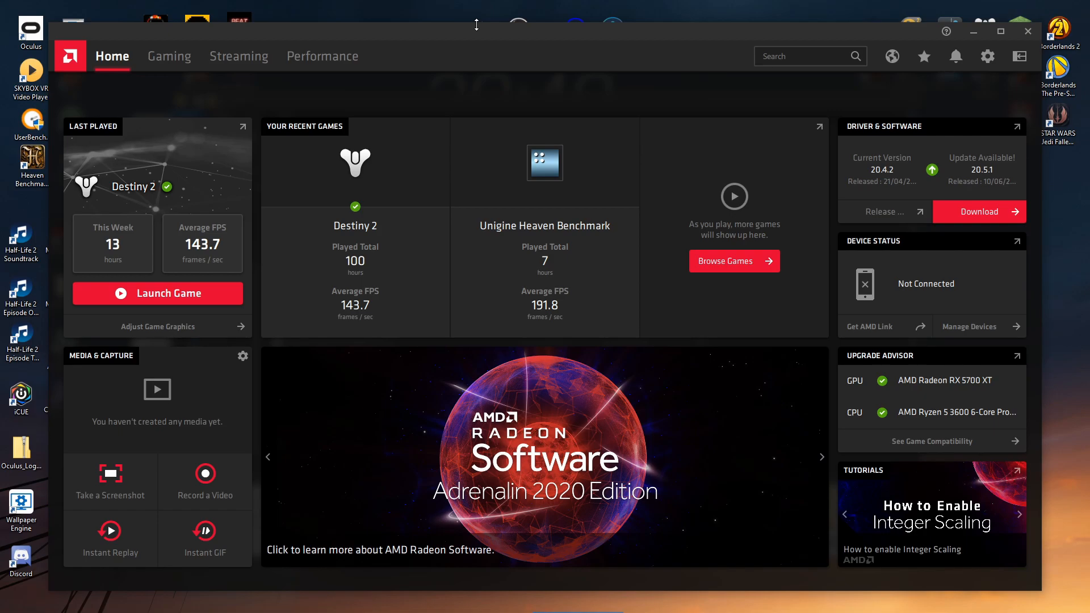
# Open the GPU tuning page and try to combine enabled Zero RPM with the fan's Advanced Control
pyautogui.click(323, 55)
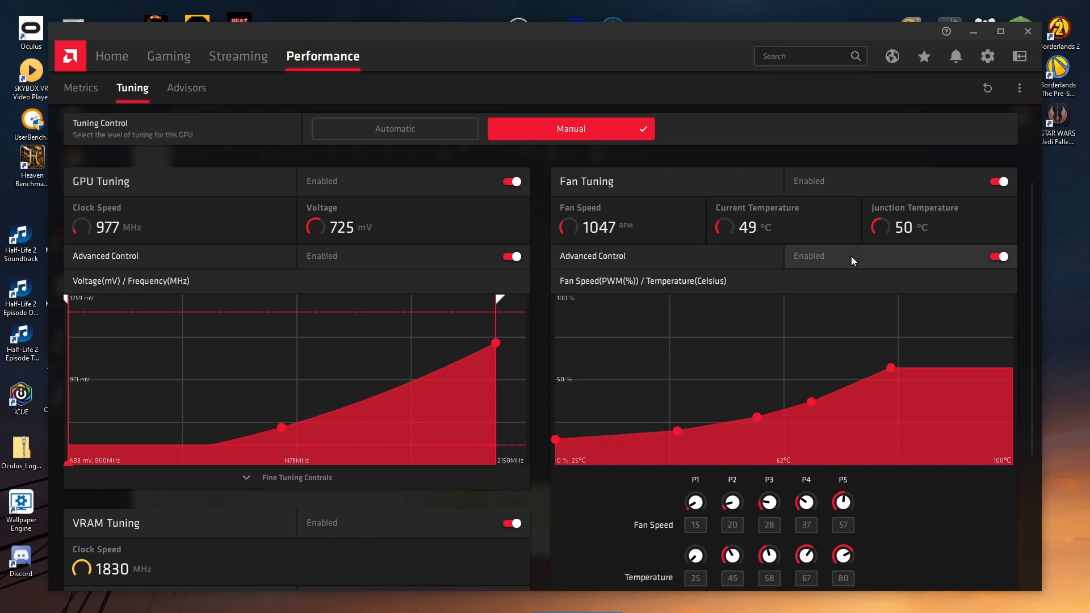
pyautogui.click(851, 257)
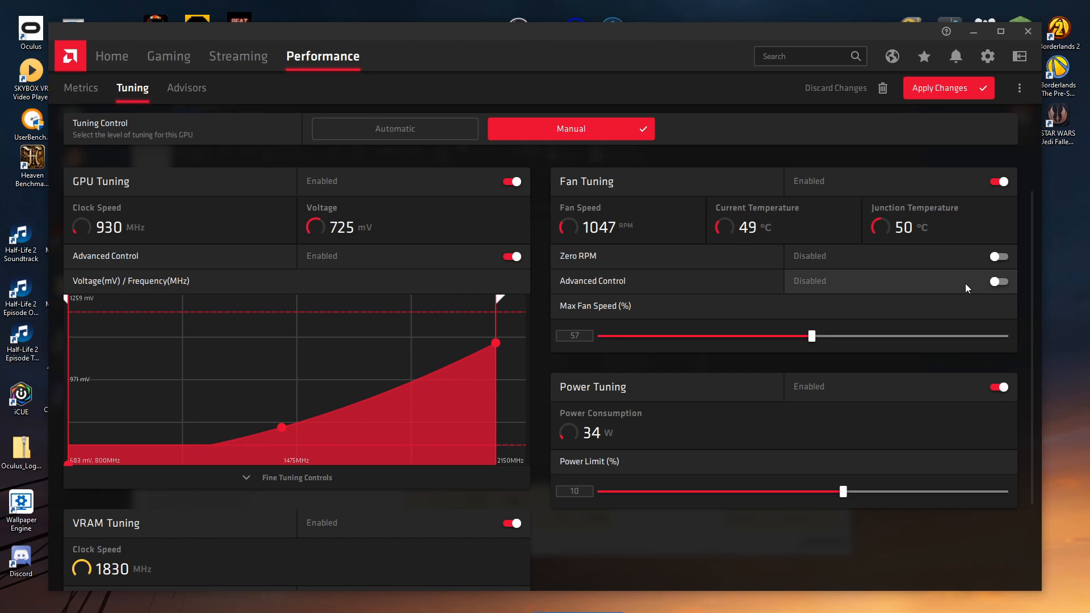
pyautogui.click(965, 283)
pyautogui.click(959, 261)
pyautogui.click(965, 282)
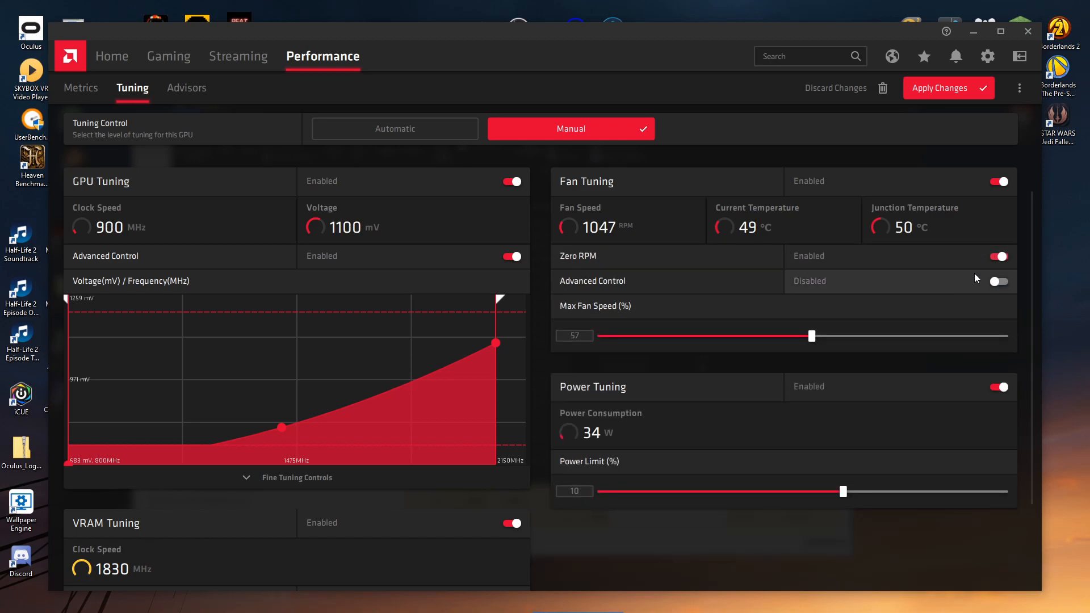
pyautogui.click(953, 252)
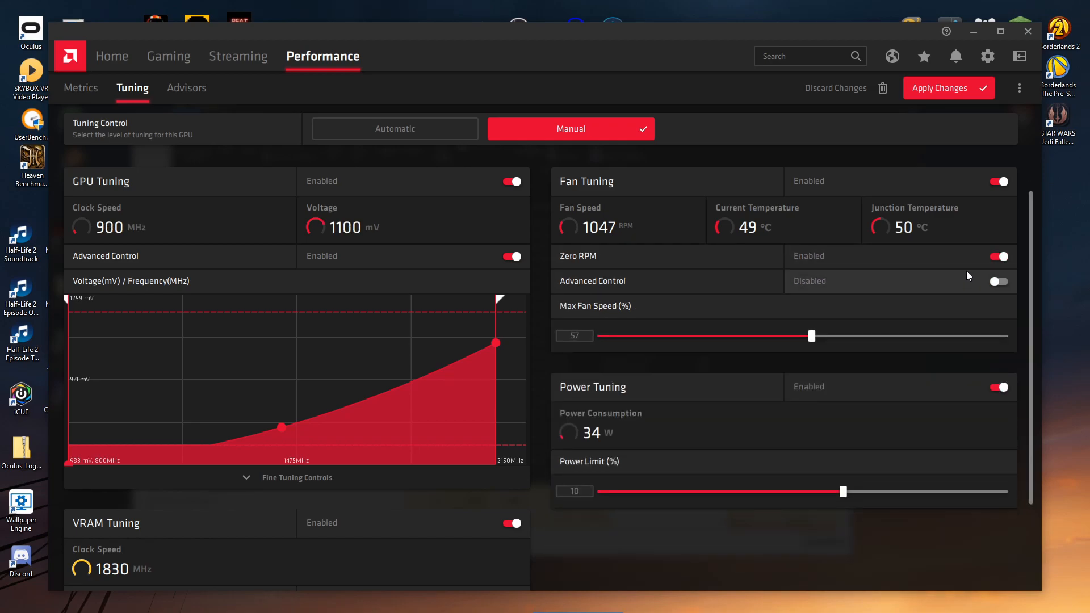
pyautogui.click(970, 278)
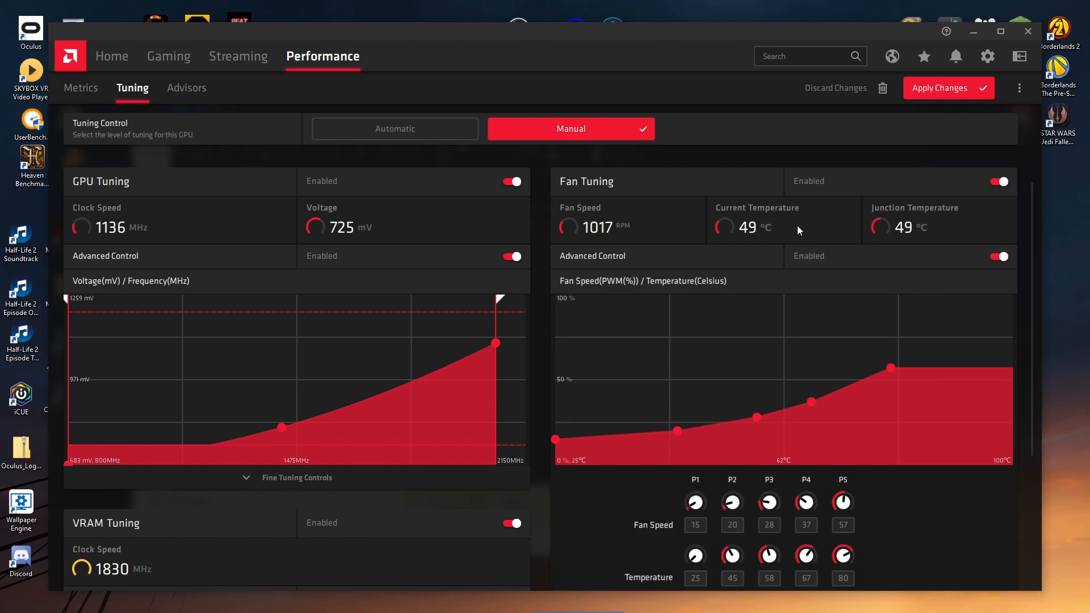
pyautogui.click(968, 256)
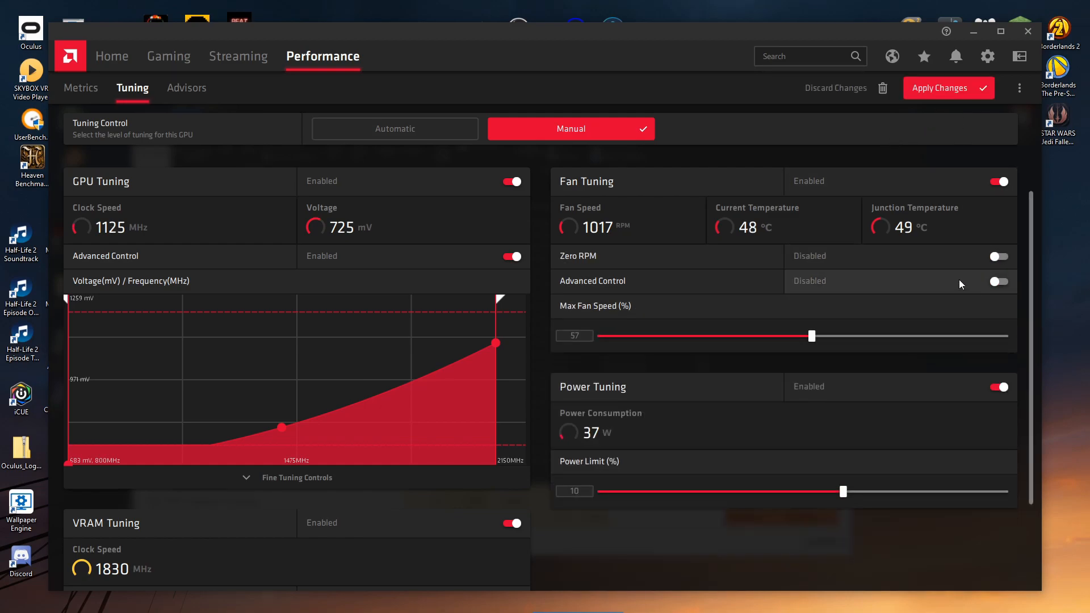
pyautogui.click(961, 282)
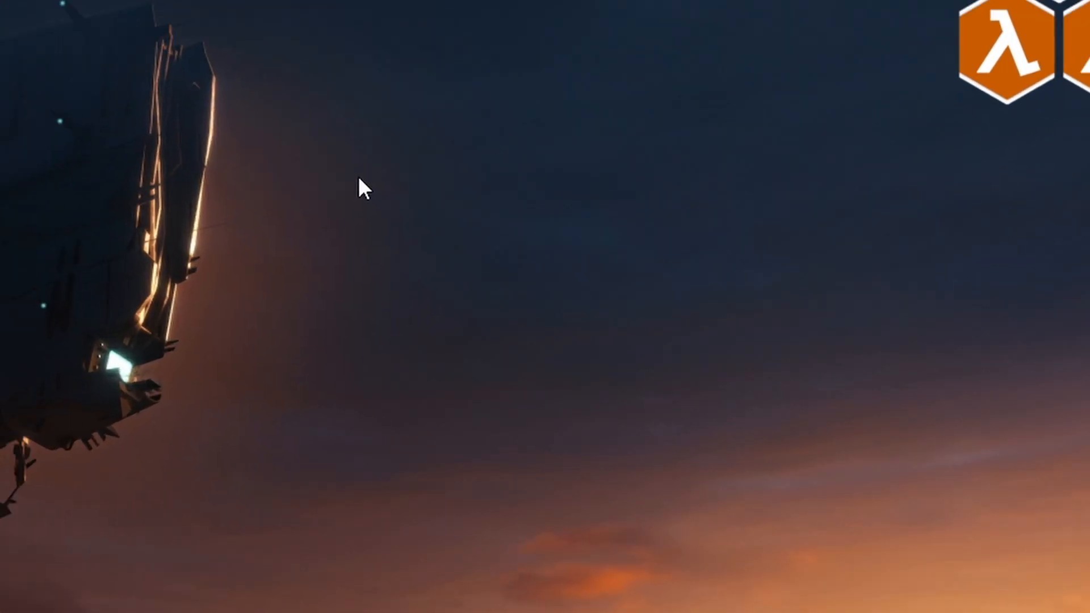
# Open the GPU tuning page of AMD Radeon Software from the desktop, with tuning control set to Manual
pyautogui.rightClick(559, 335)
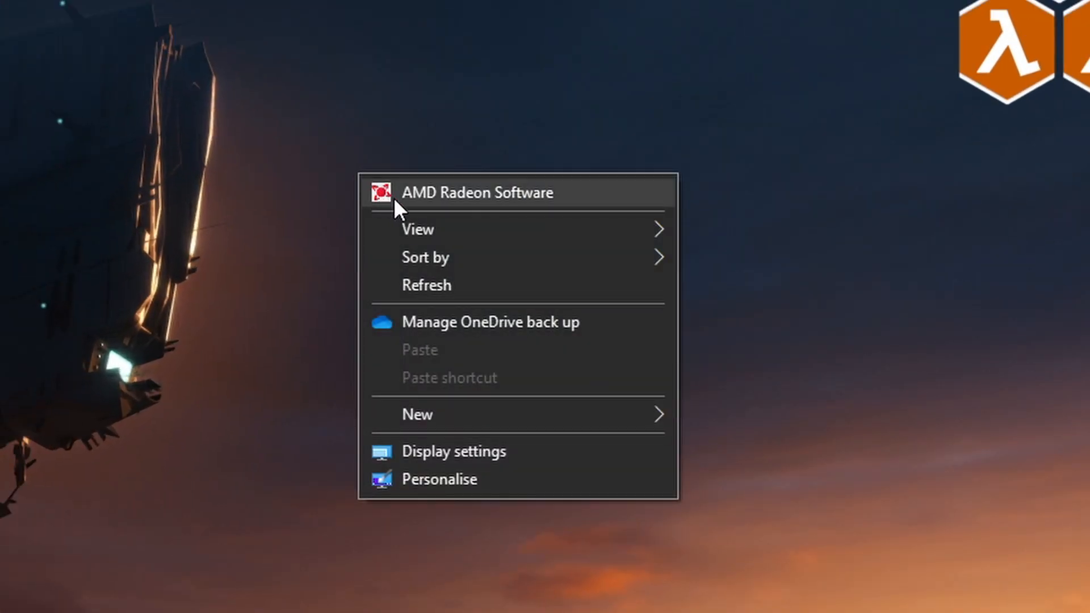
pyautogui.click(414, 201)
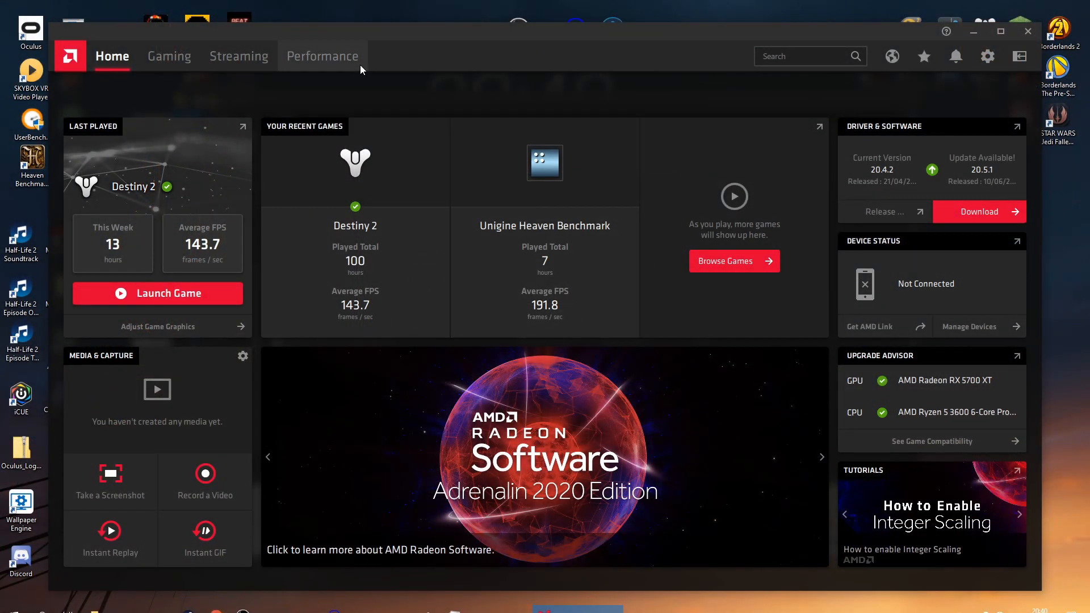
pyautogui.click(330, 59)
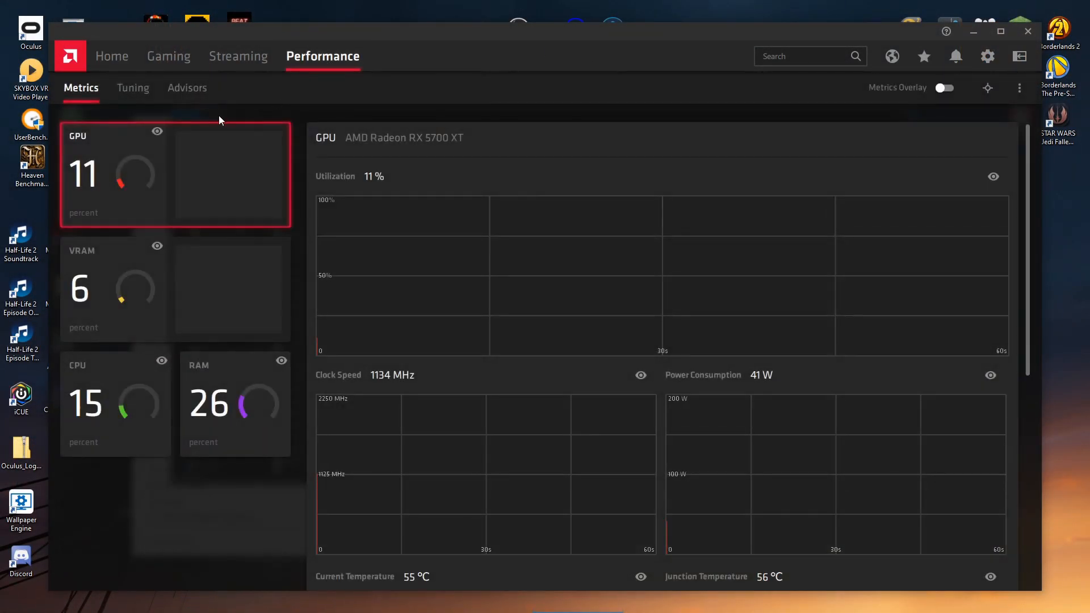
pyautogui.click(136, 96)
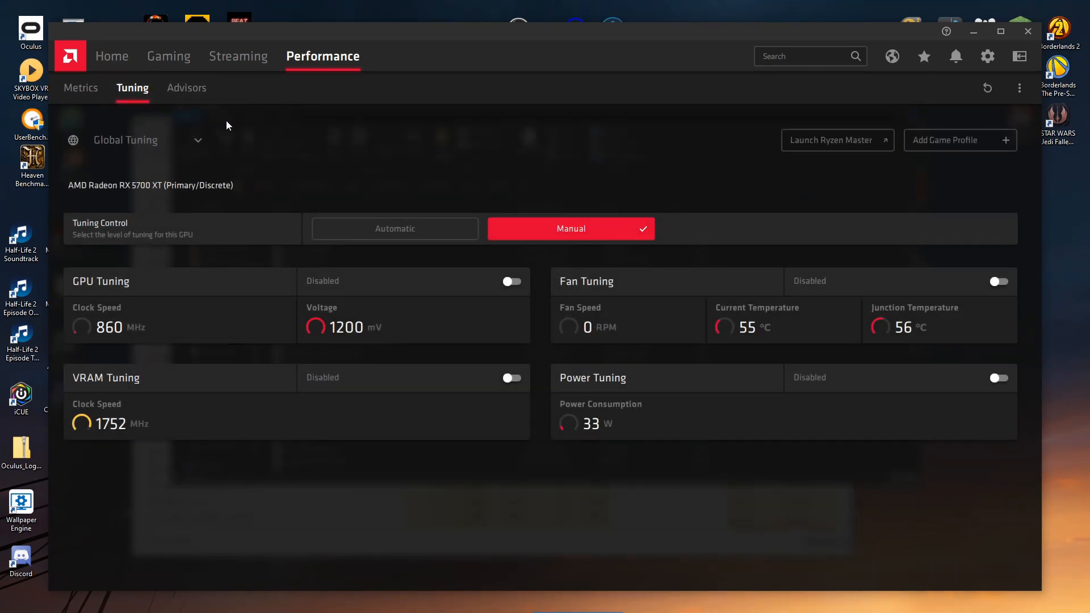
pyautogui.click(421, 229)
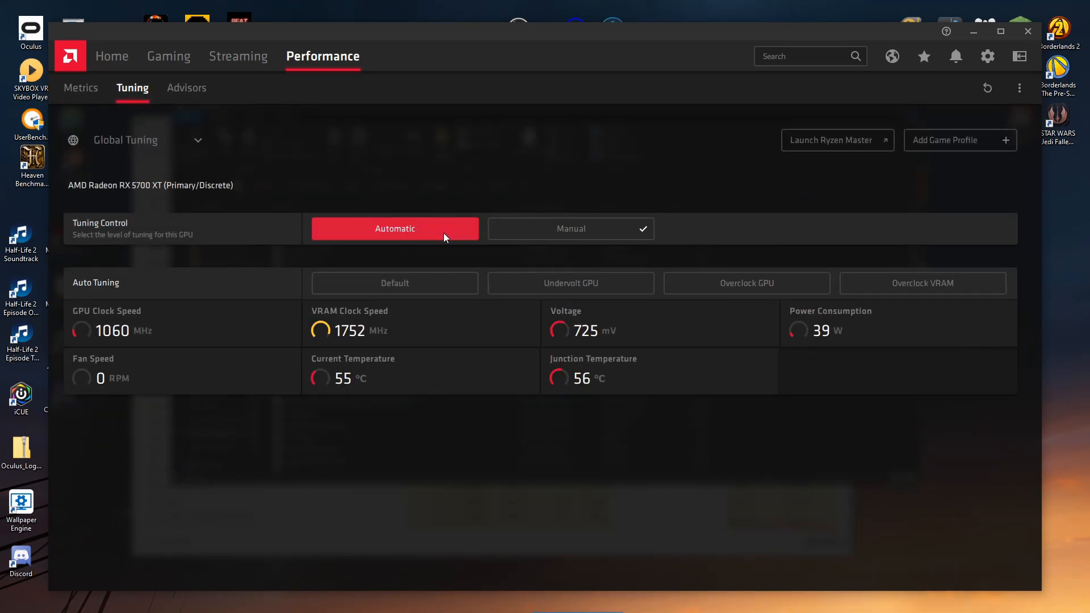
pyautogui.click(505, 223)
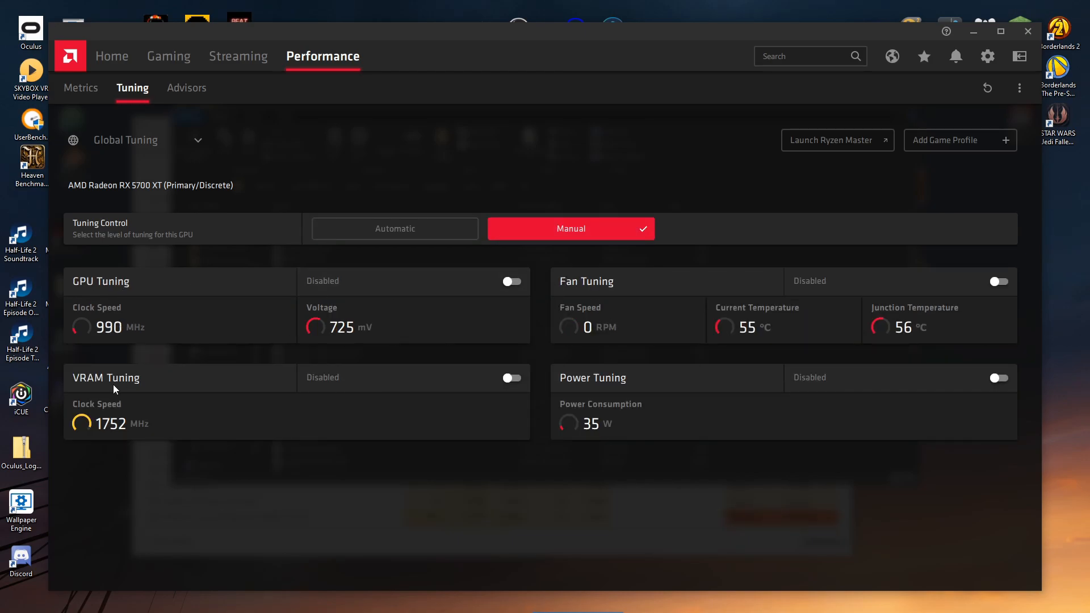
# Enable fan tuning with its Advanced Control and expand the fan curve's fine tuning controls
pyautogui.click(821, 283)
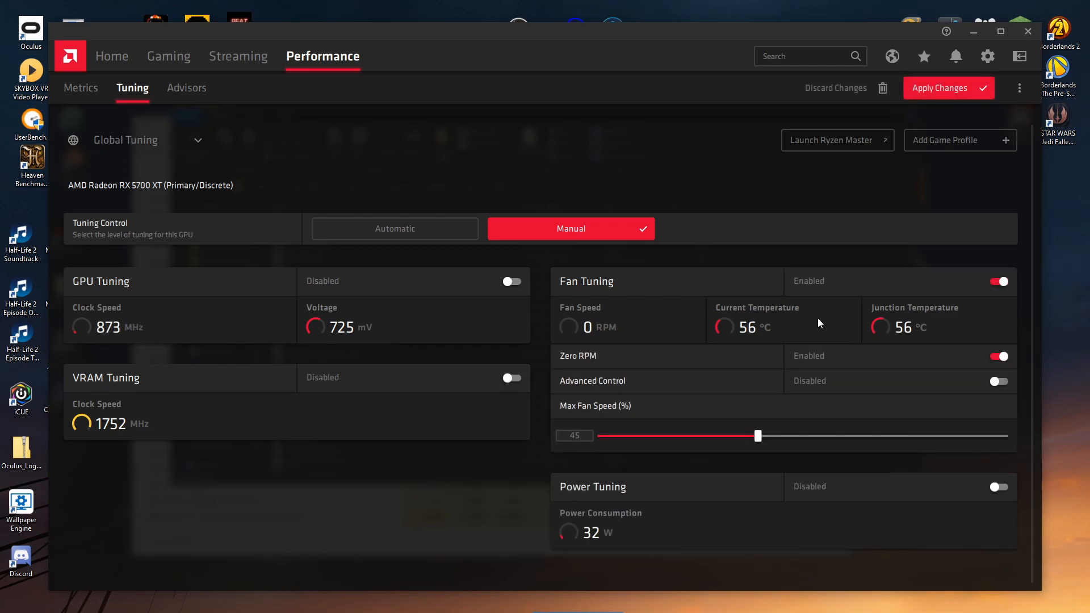
pyautogui.click(849, 379)
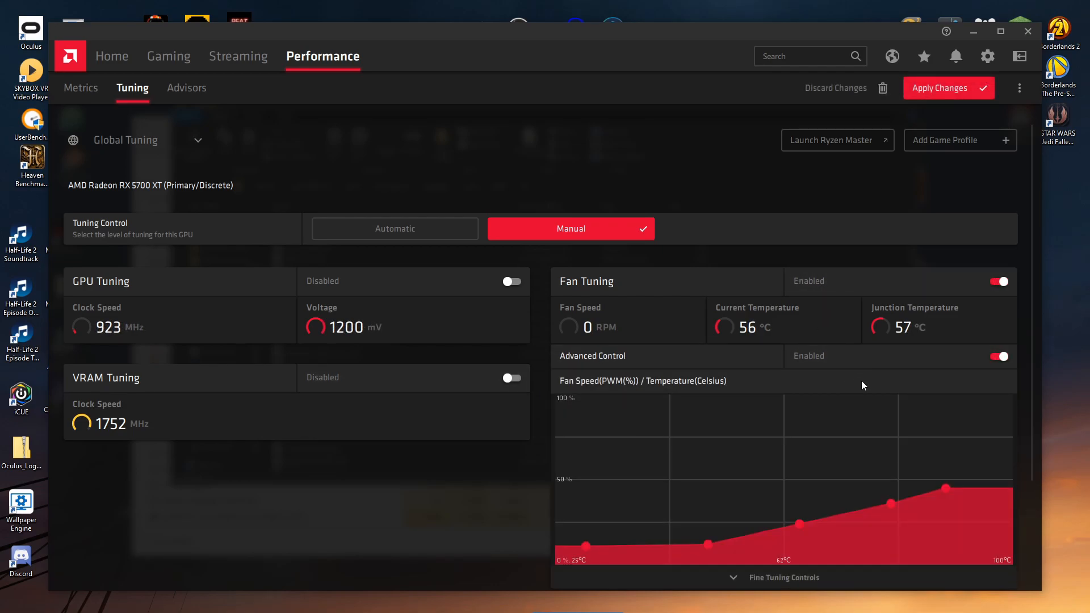
pyautogui.scroll(-3, 752, 408)
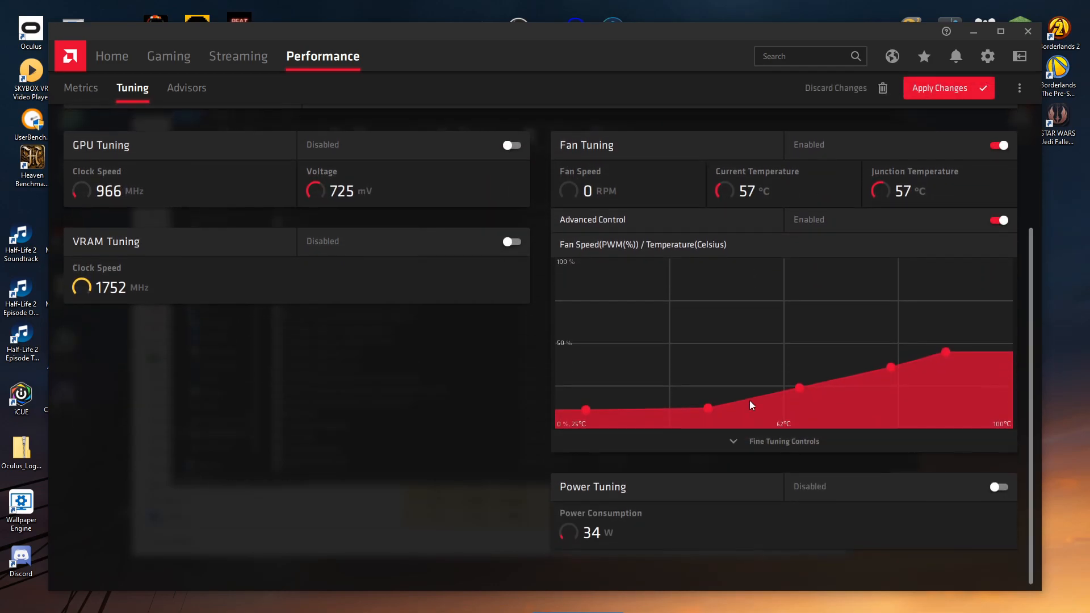
pyautogui.click(785, 430)
# Set the fan speed of curve point P1 to 15% and apply the tuning changes
pyautogui.scroll(2, 762, 334)
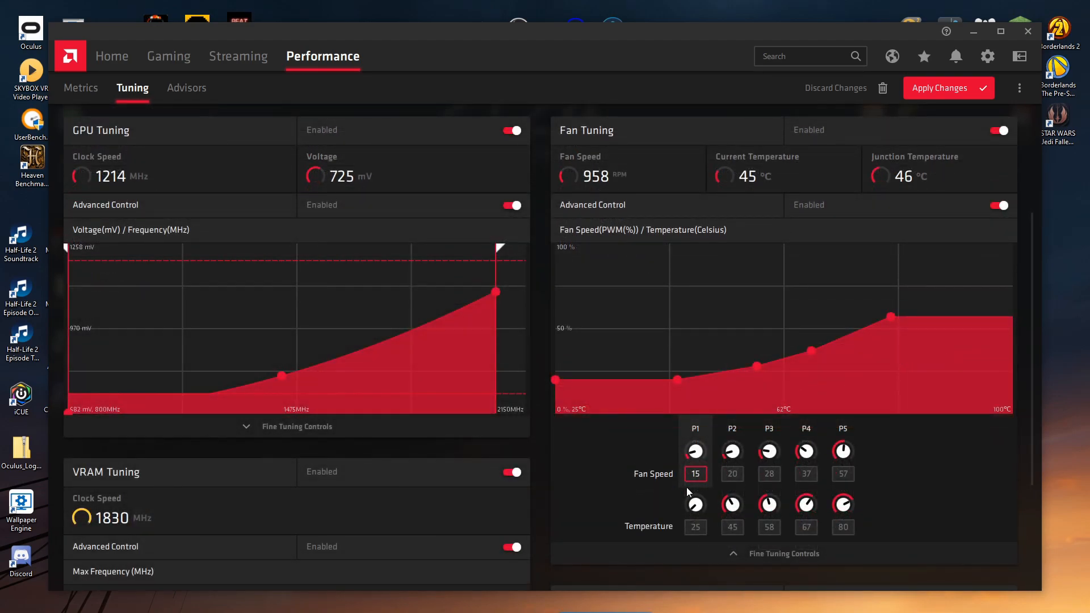
pyautogui.write('15')
pyautogui.click(953, 94)
# Start saving the tuning settings as a profile and enter "Rx5700xt Example Fan curve" as its file name
pyautogui.click(1020, 87)
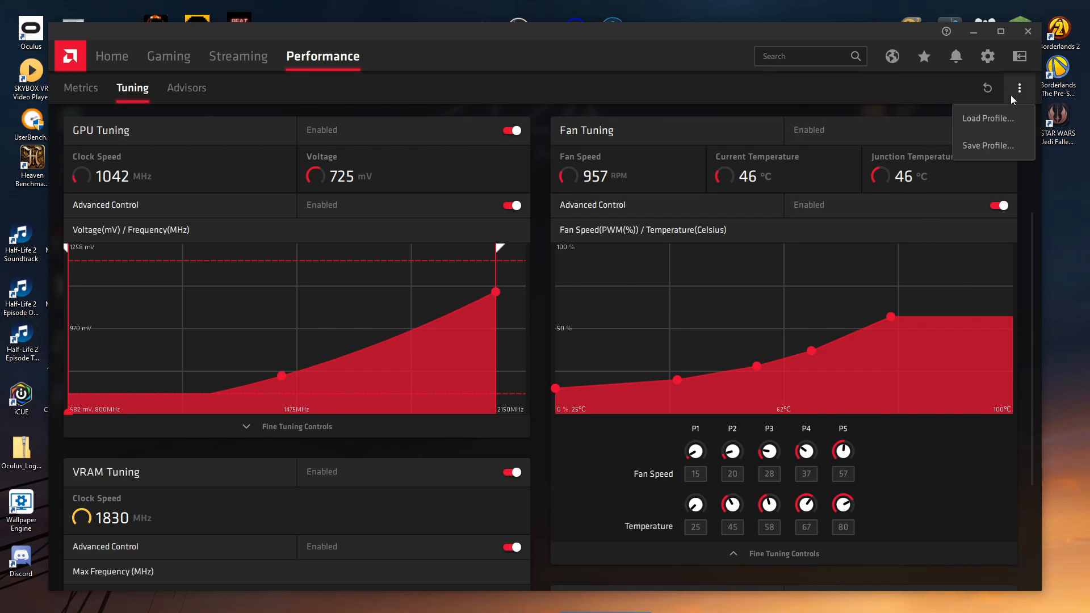
pyautogui.click(1000, 146)
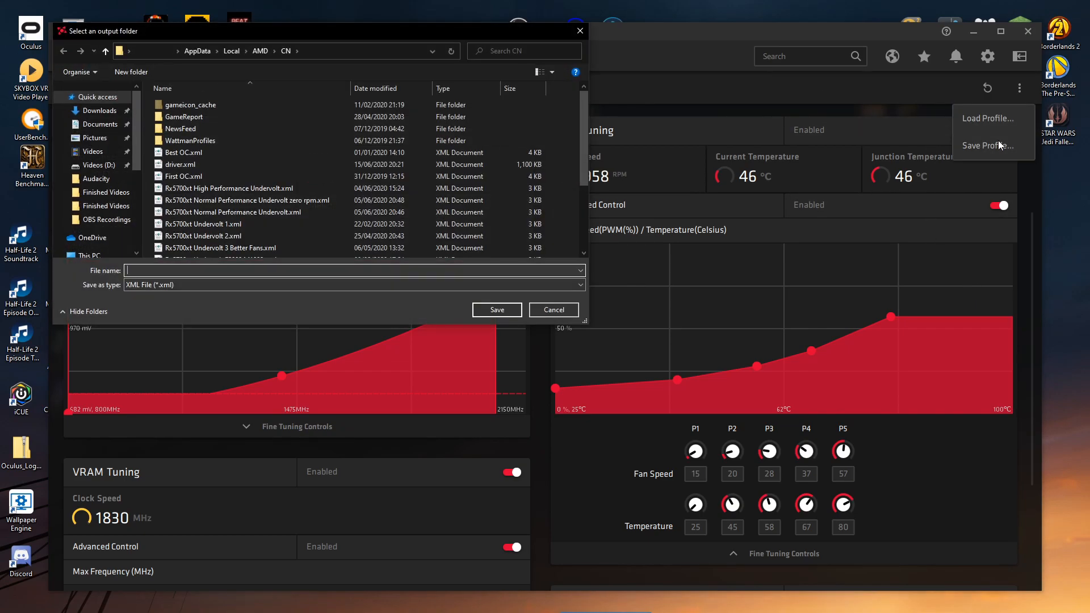
pyautogui.write('Rx570')
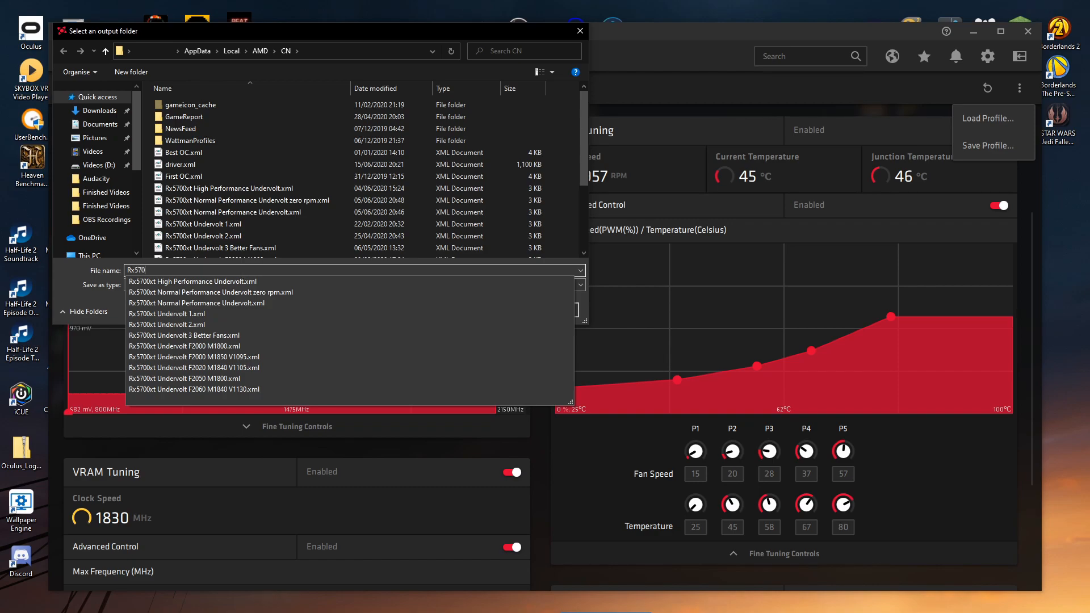
pyautogui.write('0xt Example U')
pyautogui.write('n')
pyautogui.press('BackSpace')
pyautogui.press('BackSpace')
pyautogui.write('Fan')
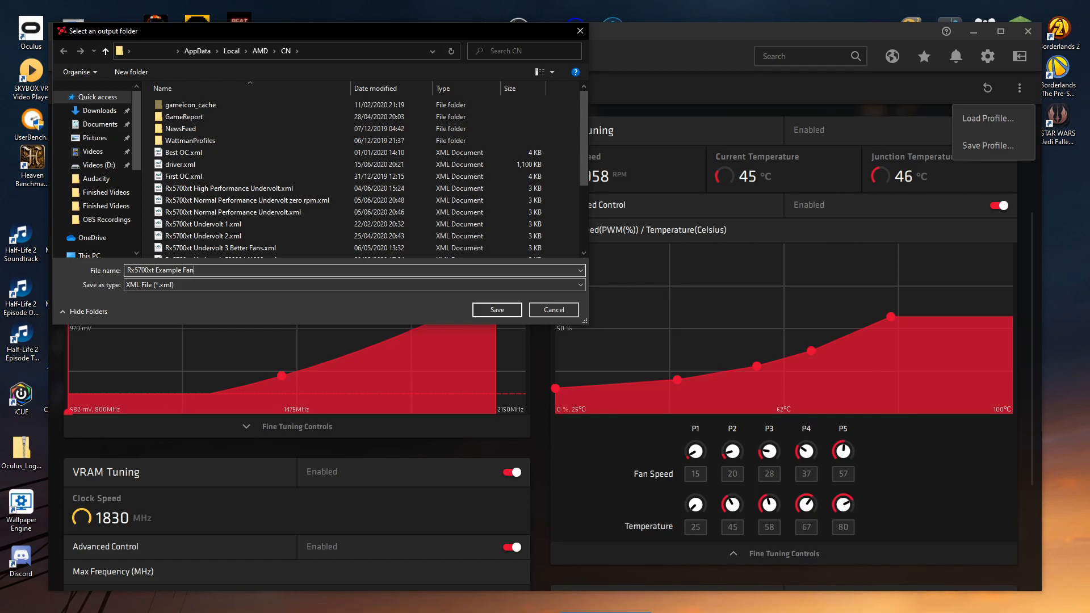
pyautogui.write(' curve')
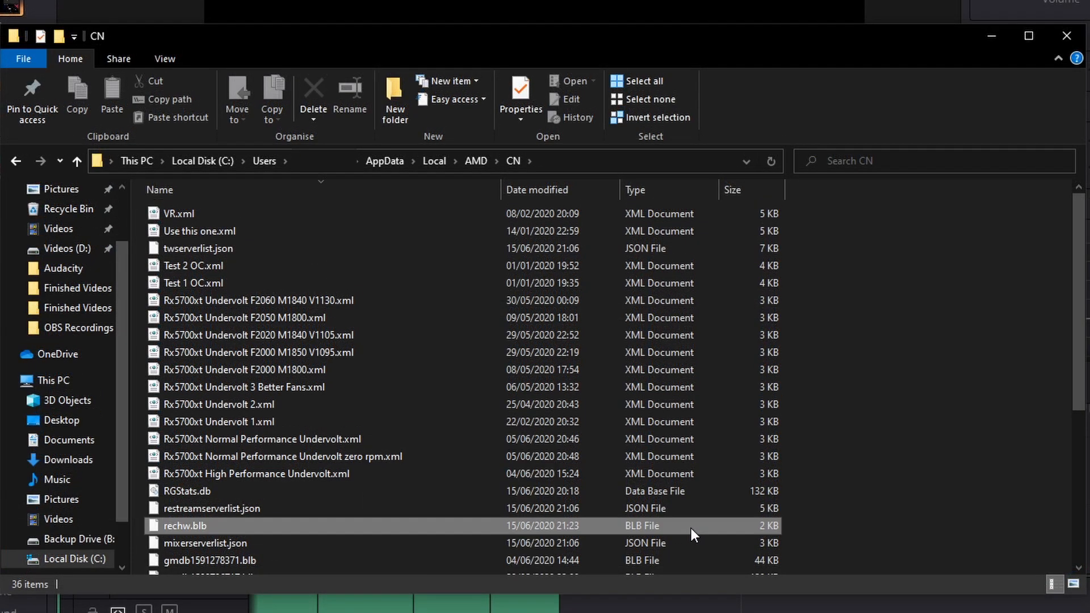
# In File Explorer's AMD CN folder, open "Rx5700xt Normal Performance Undervolt.xml" in Notepad
pyautogui.click(387, 437)
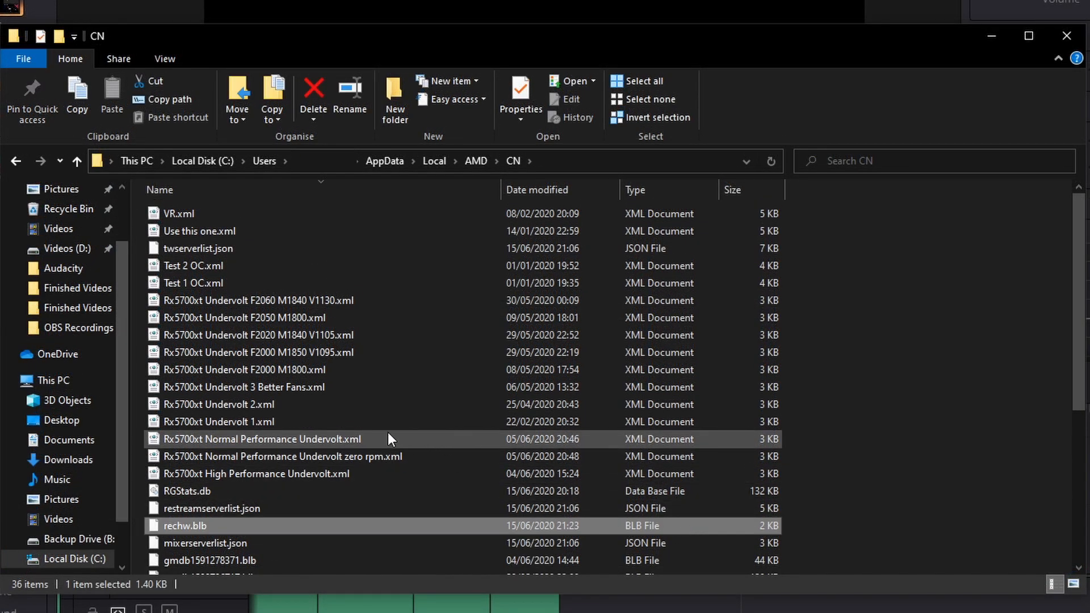
pyautogui.rightClick(361, 440)
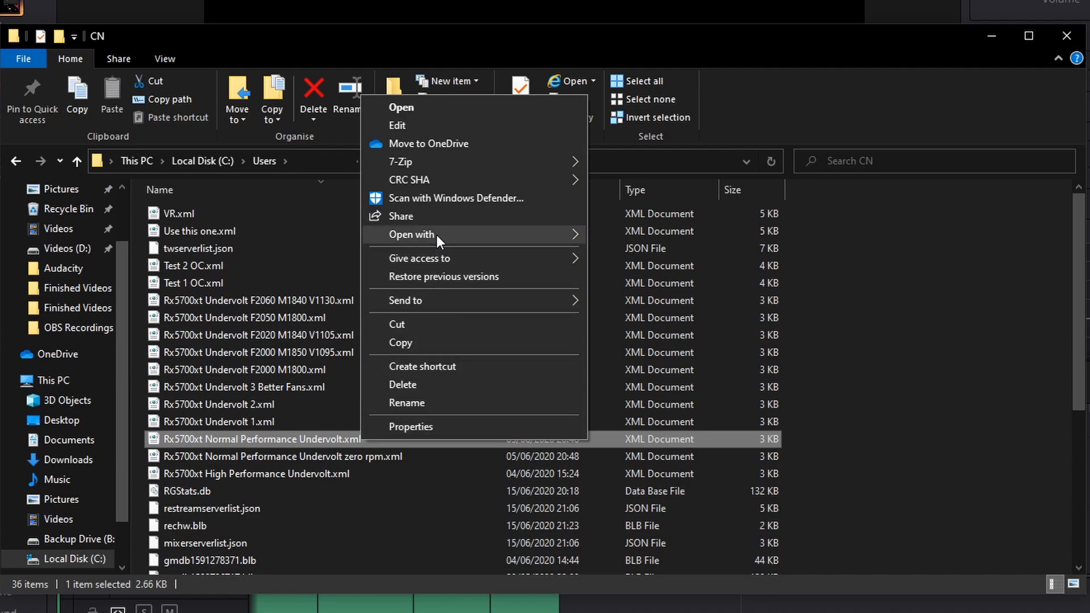
pyautogui.moveTo(437, 236)
pyautogui.click(632, 260)
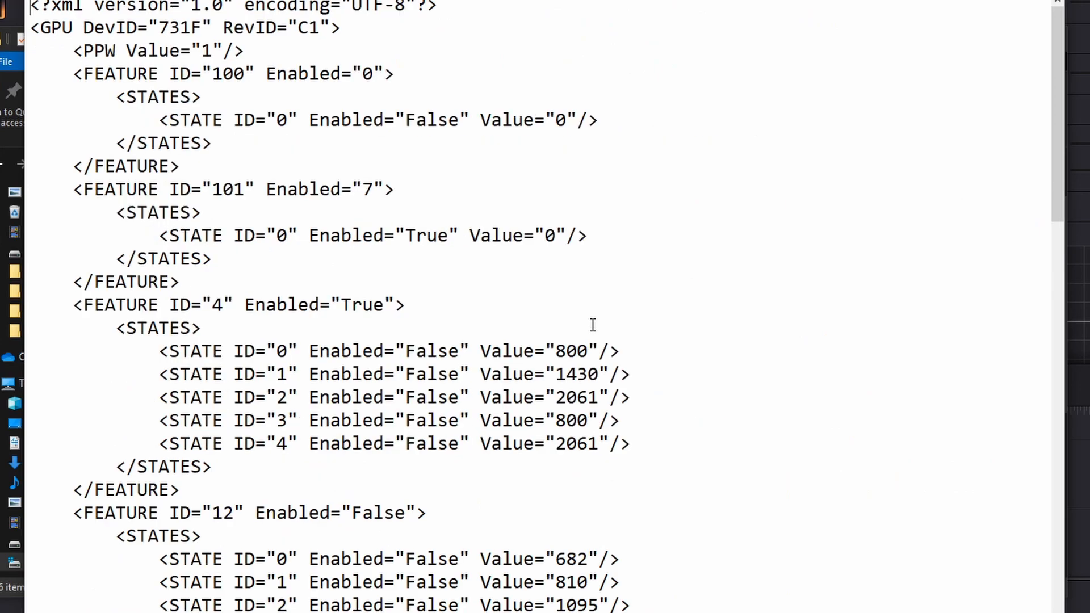
# Set the Enabled attribute of FEATURE ID 18 to "True" and save the profile file
pyautogui.scroll(-2, 593, 324)
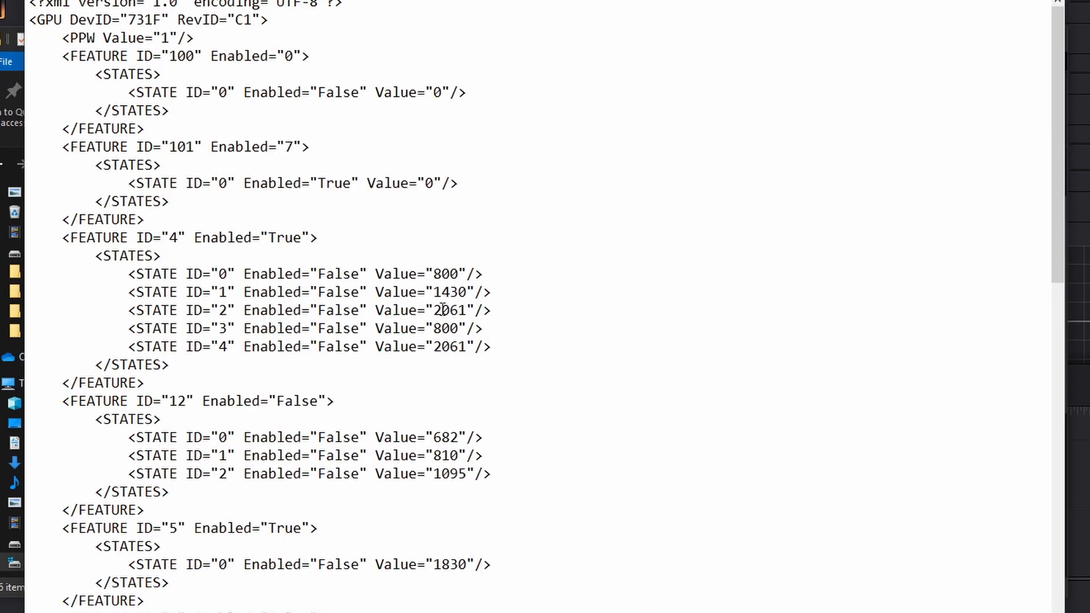
pyautogui.scroll(-9, 440, 311)
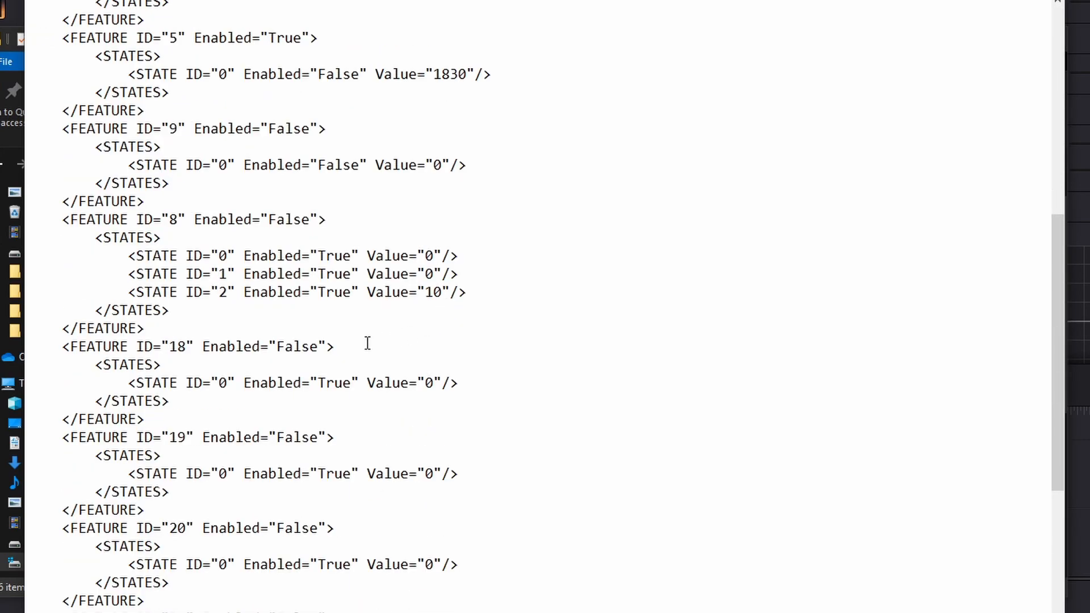
pyautogui.moveTo(71, 346); pyautogui.dragTo(319, 344)
pyautogui.click(289, 345)
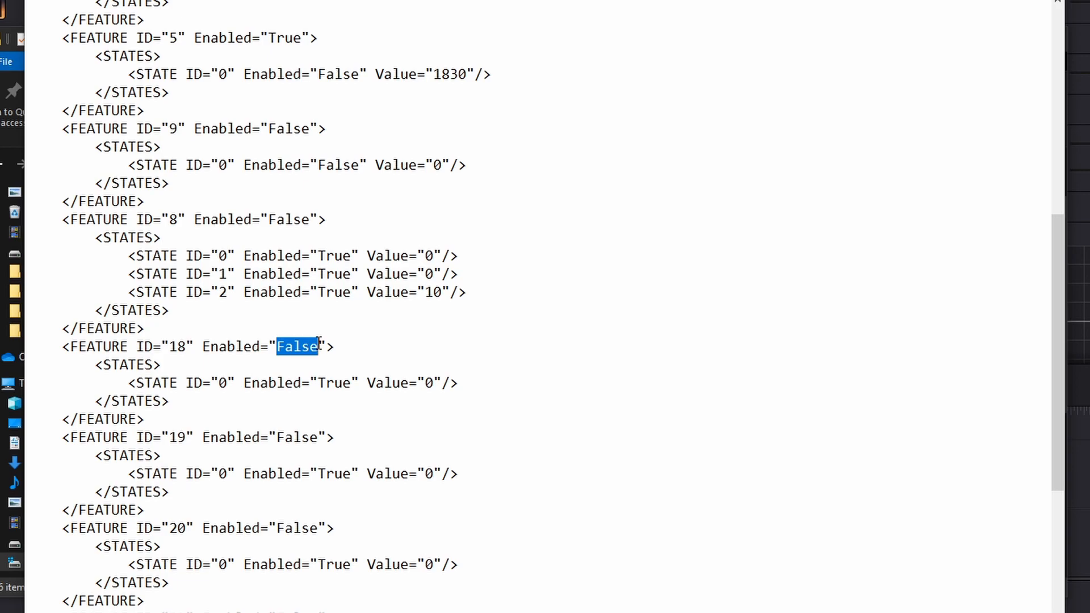
pyautogui.write('True')
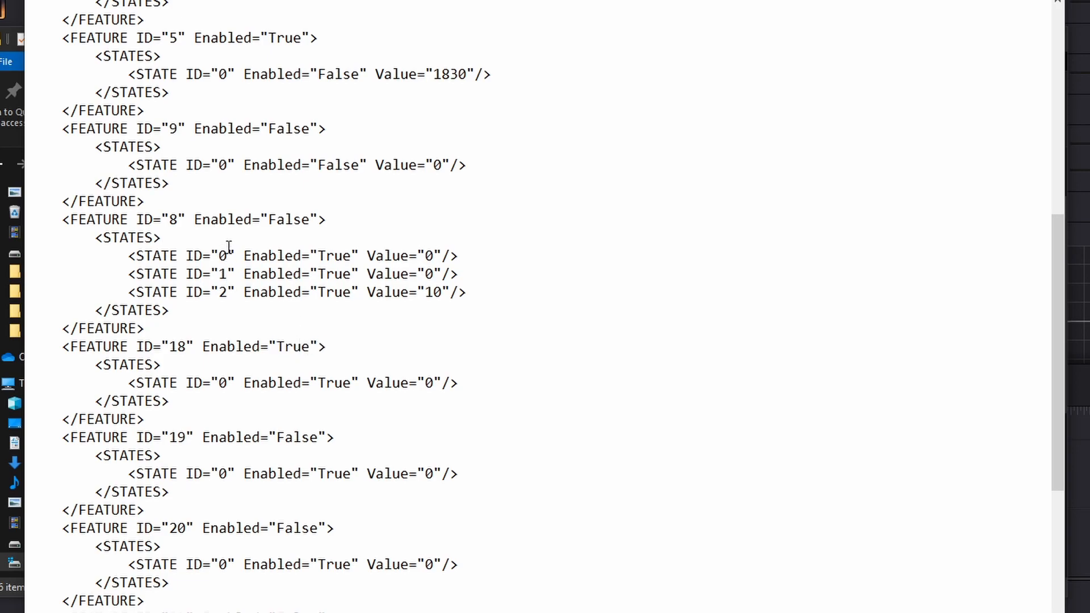
pyautogui.click(33, 1)
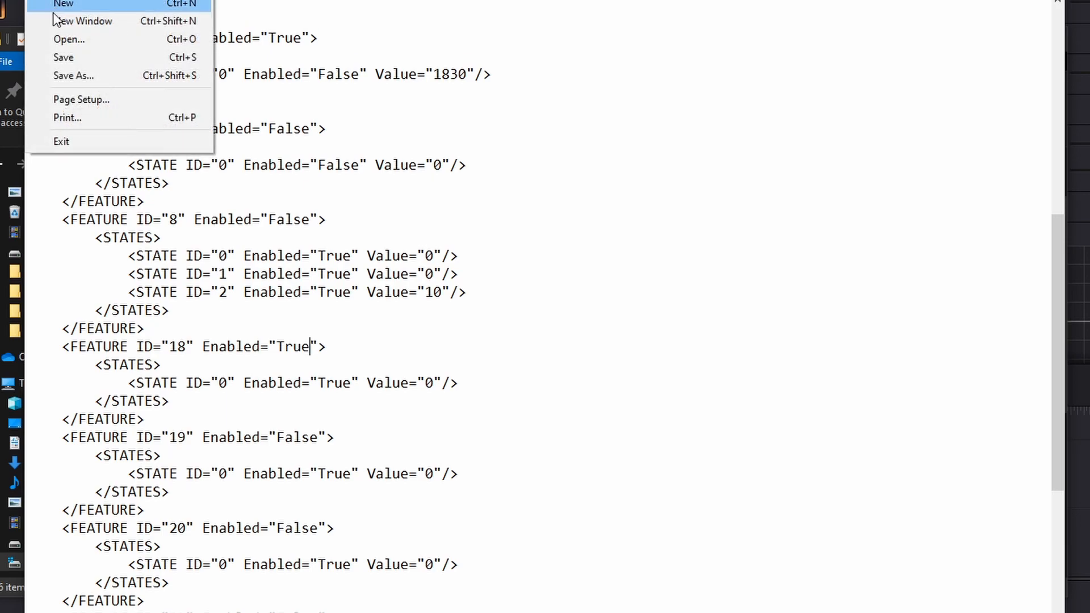
pyautogui.click(71, 61)
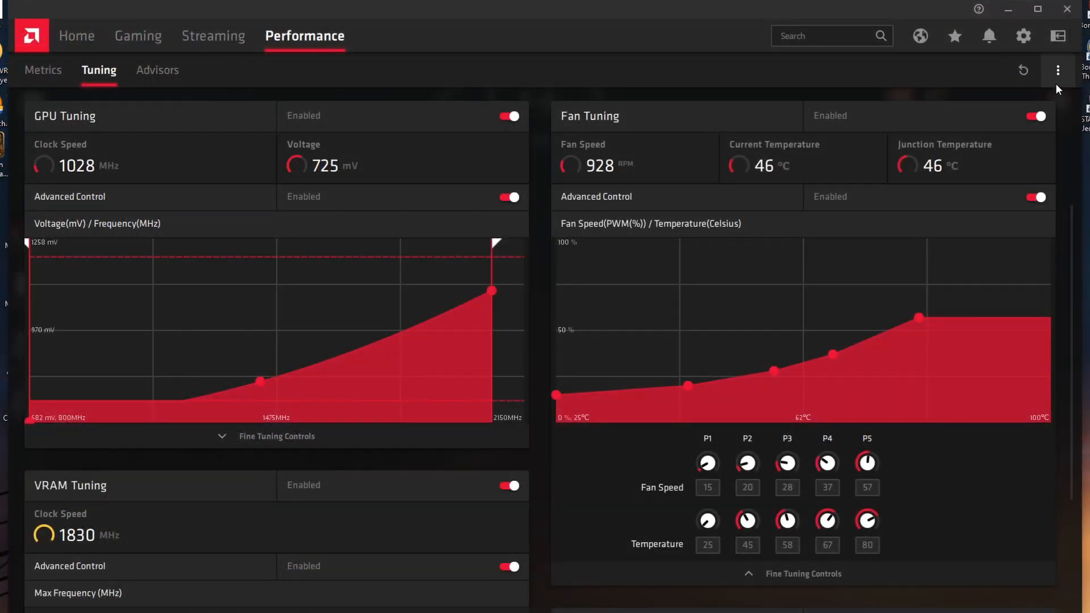
# In AMD Radeon Software, load the tuning profile "Rx5700xt Normal Performance Undervolt zero rpm.xml"
pyautogui.click(1065, 77)
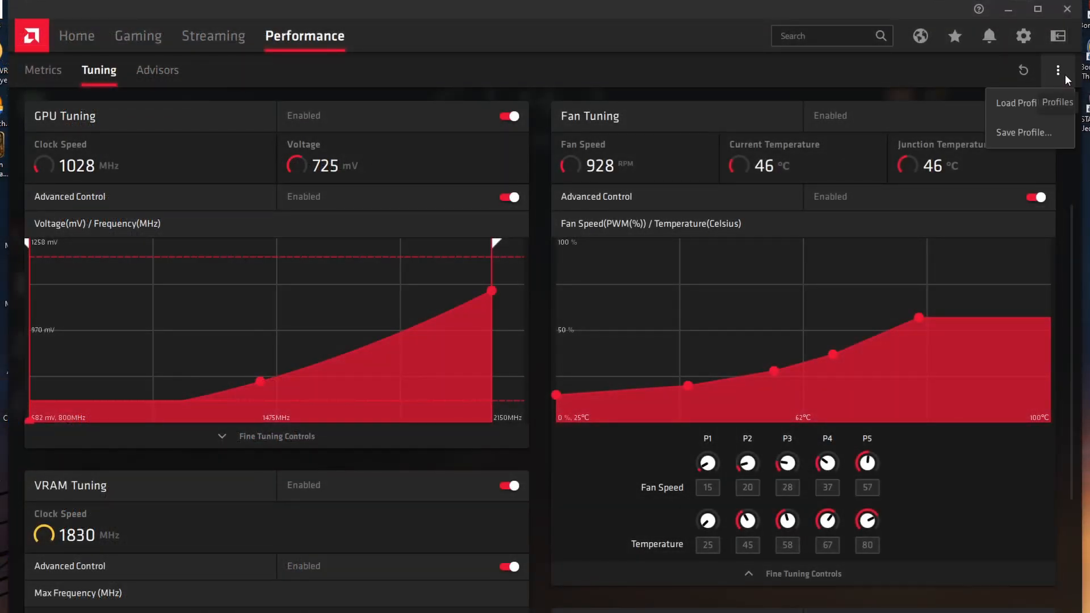
pyautogui.click(1028, 100)
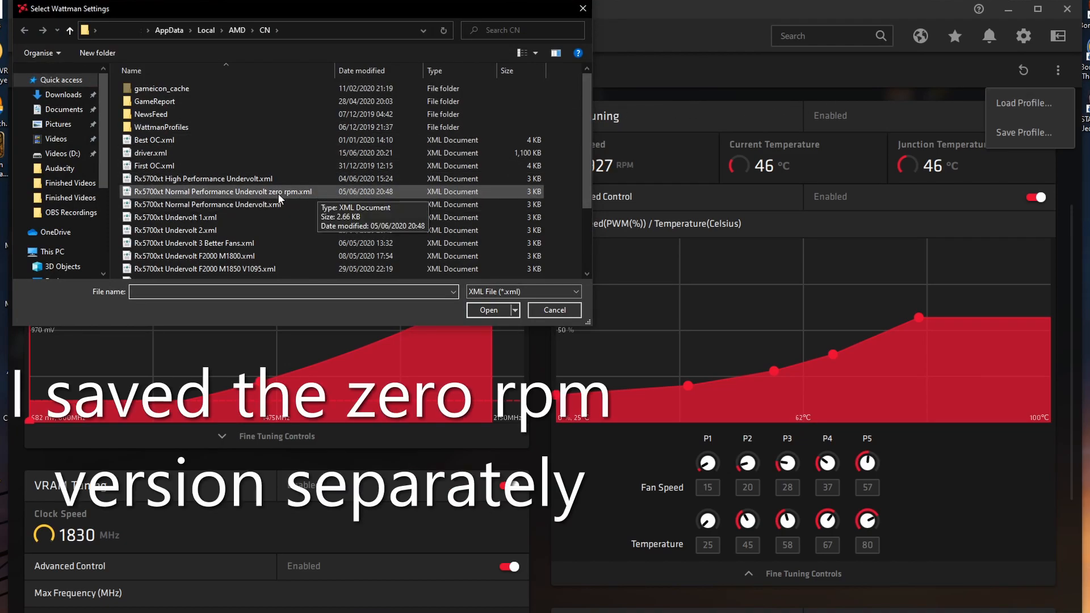
pyautogui.click(320, 193)
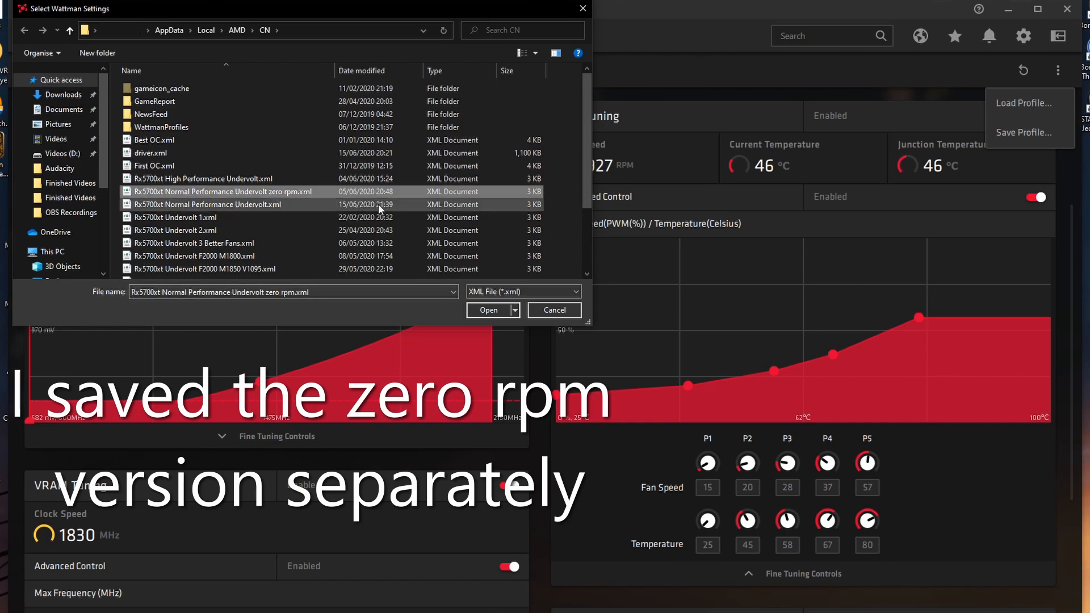
pyautogui.click(491, 311)
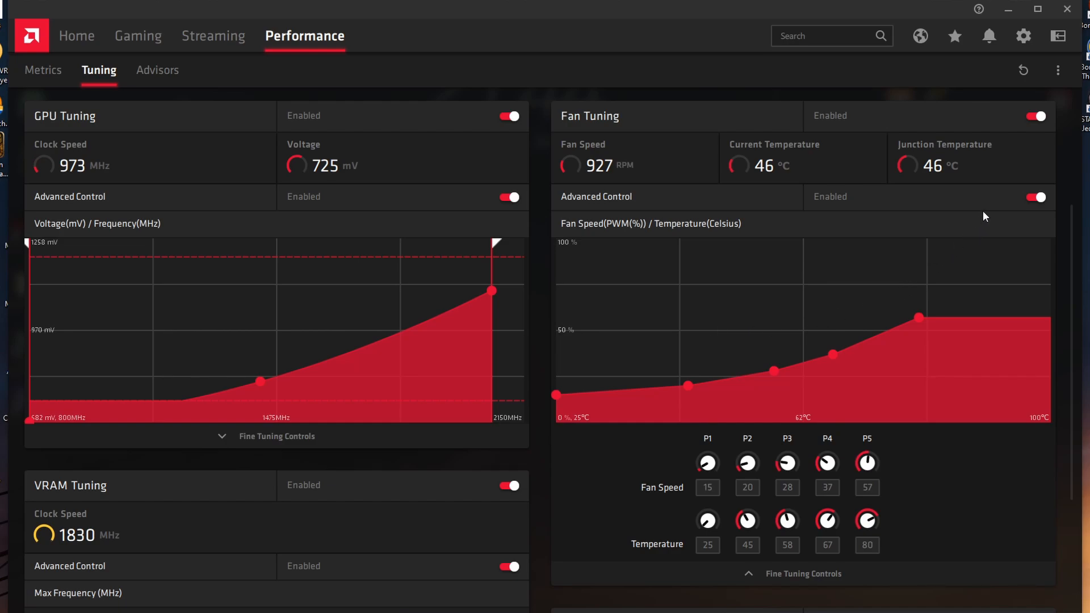
# Turn Fan Tuning's Advanced Control off and back on to check the Zero RPM setting, discarding the pending changes between tries
pyautogui.click(993, 195)
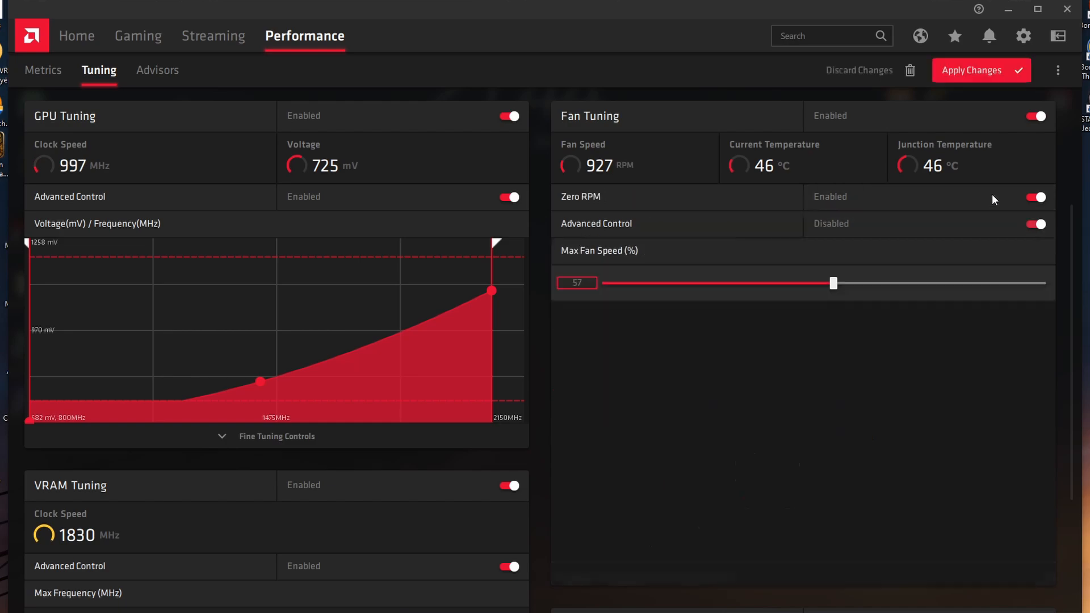
pyautogui.click(945, 225)
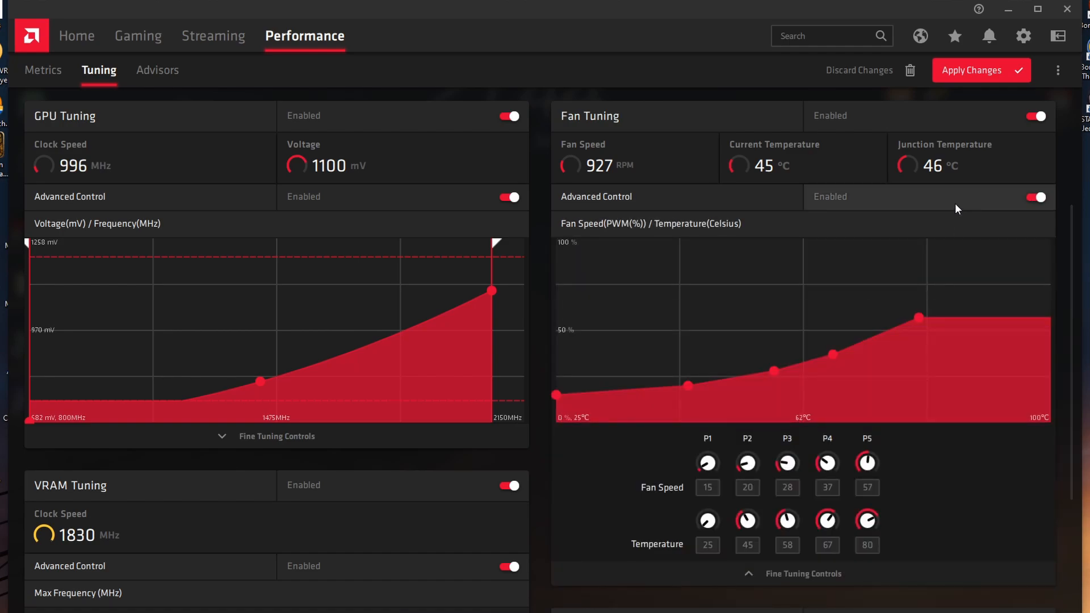
pyautogui.click(955, 204)
pyautogui.click(972, 216)
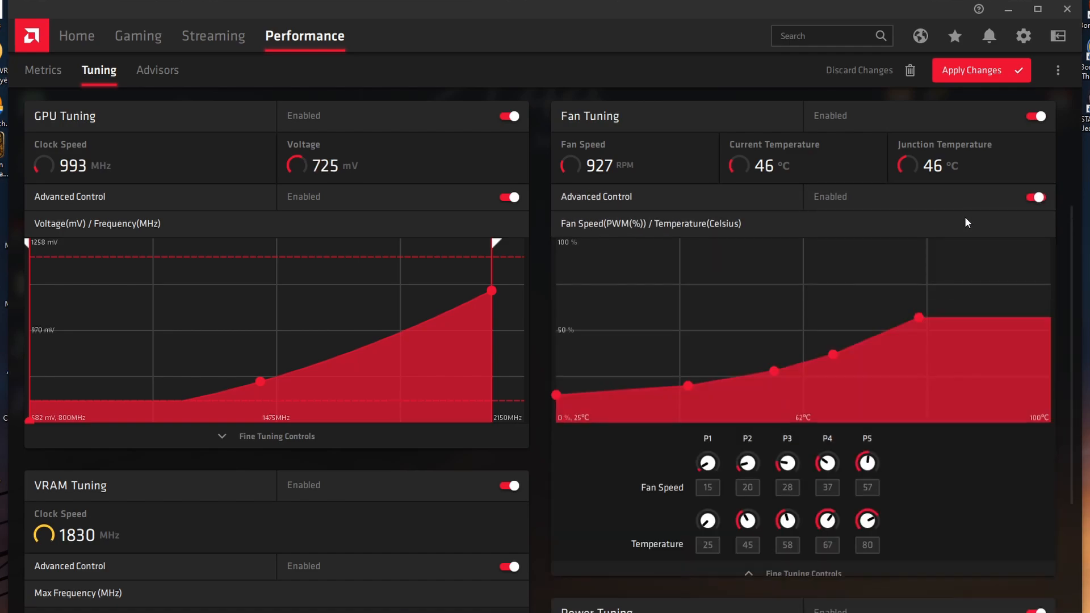
pyautogui.click(901, 70)
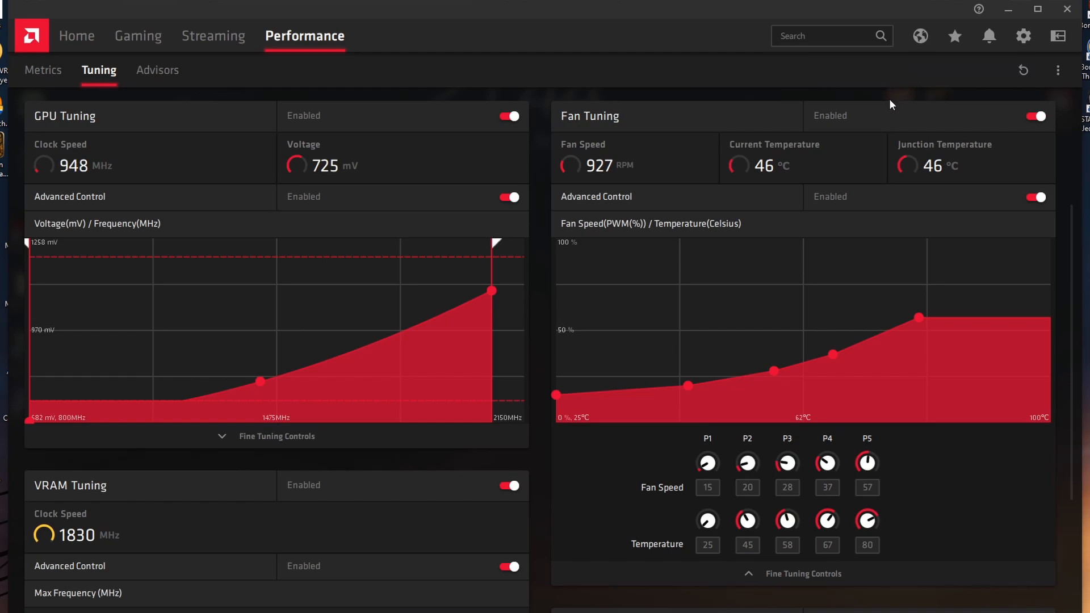
pyautogui.click(907, 197)
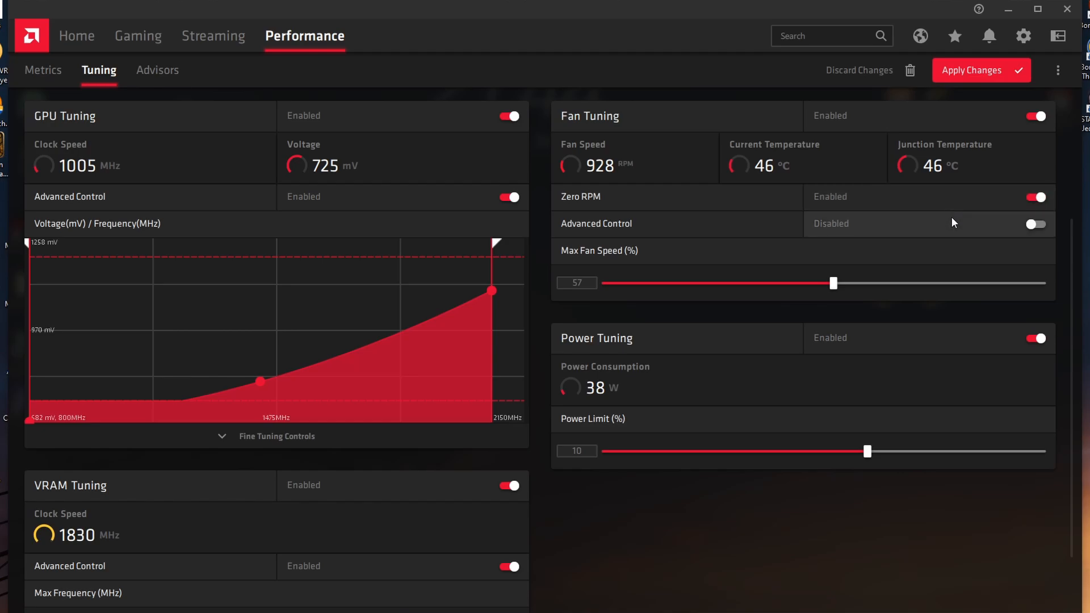
pyautogui.click(952, 219)
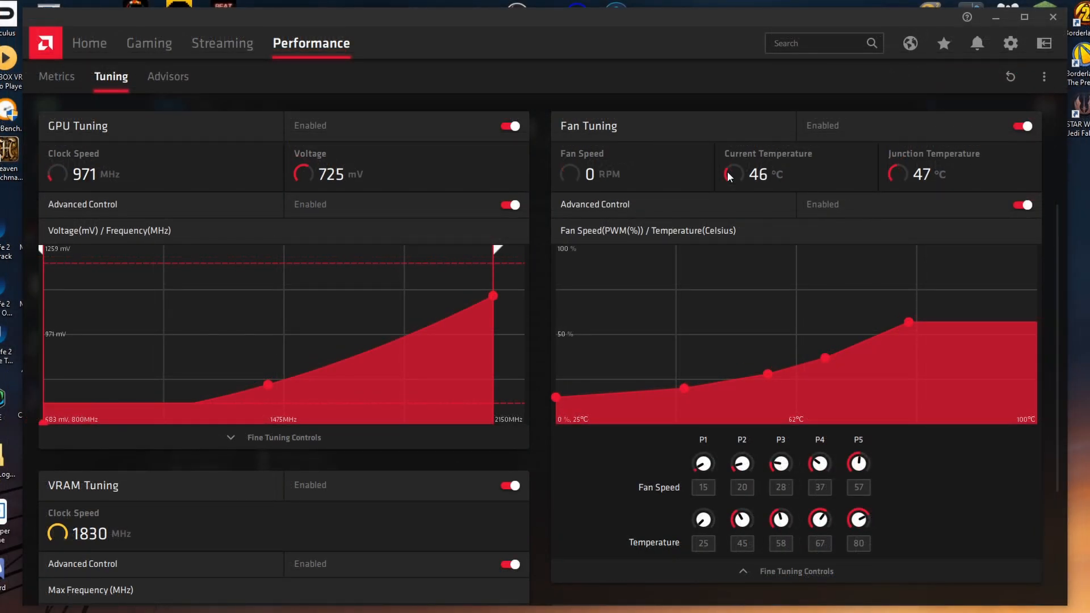